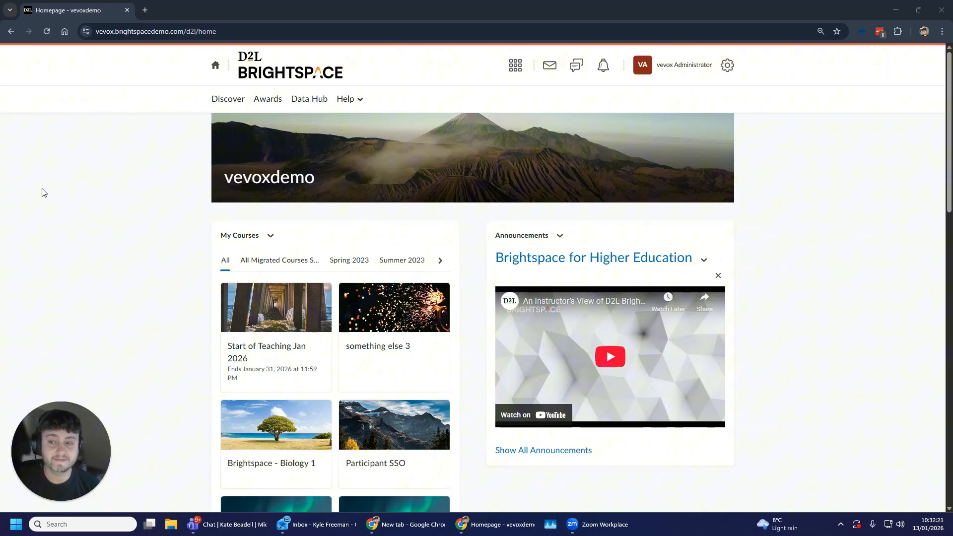
Start adding an existing Vevox activity to the January 2026 module in the Start of Teaching Jan 2026 course content
left_click(279, 350)
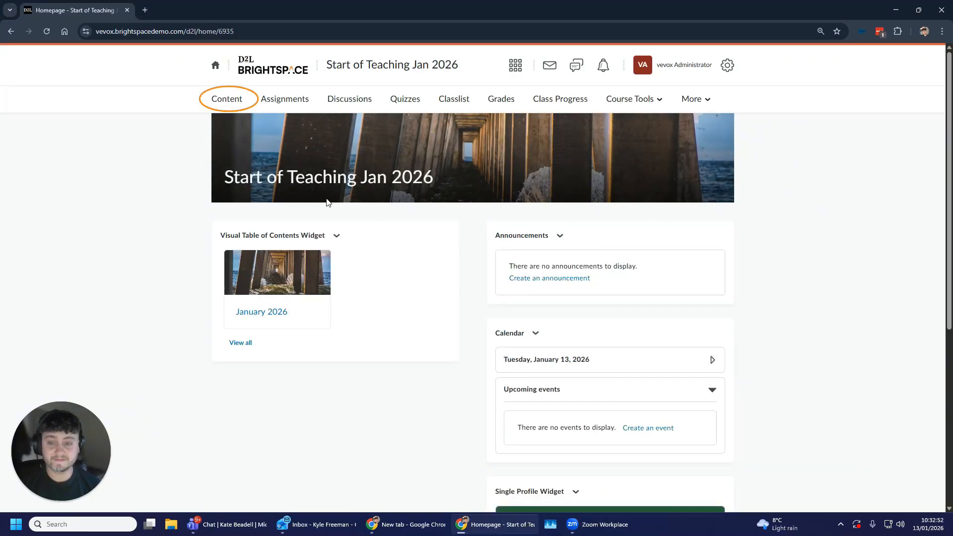
left_click(230, 101)
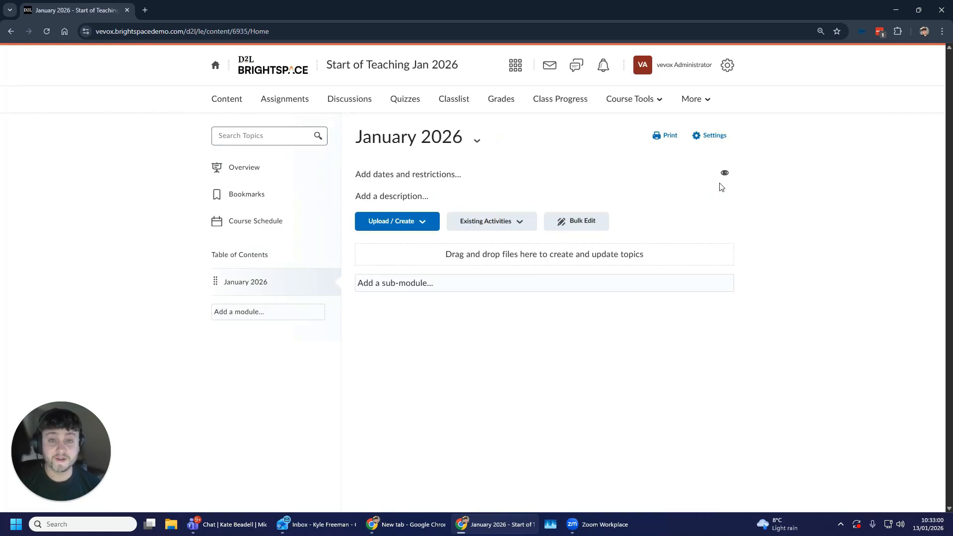
left_click(519, 222)
scroll(516, 282, "down", 5)
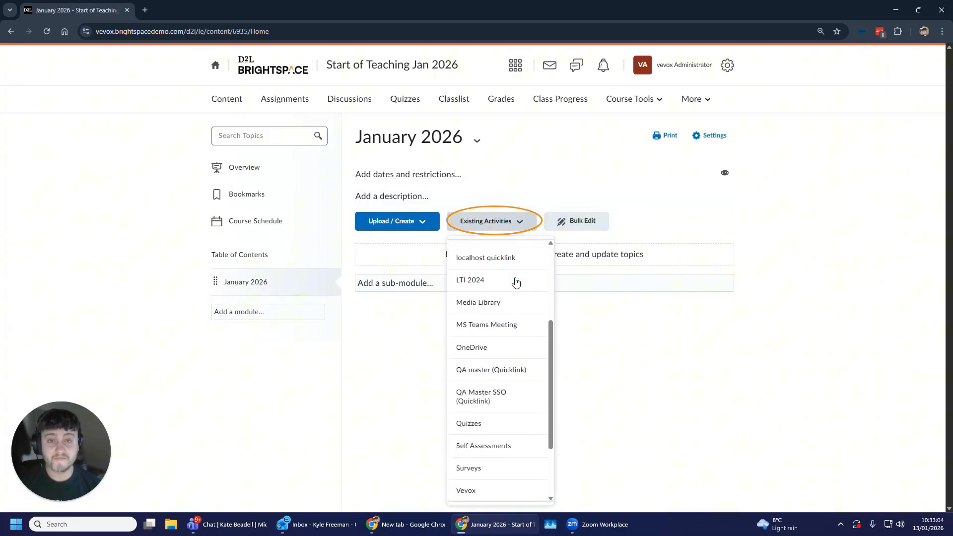
left_click(515, 397)
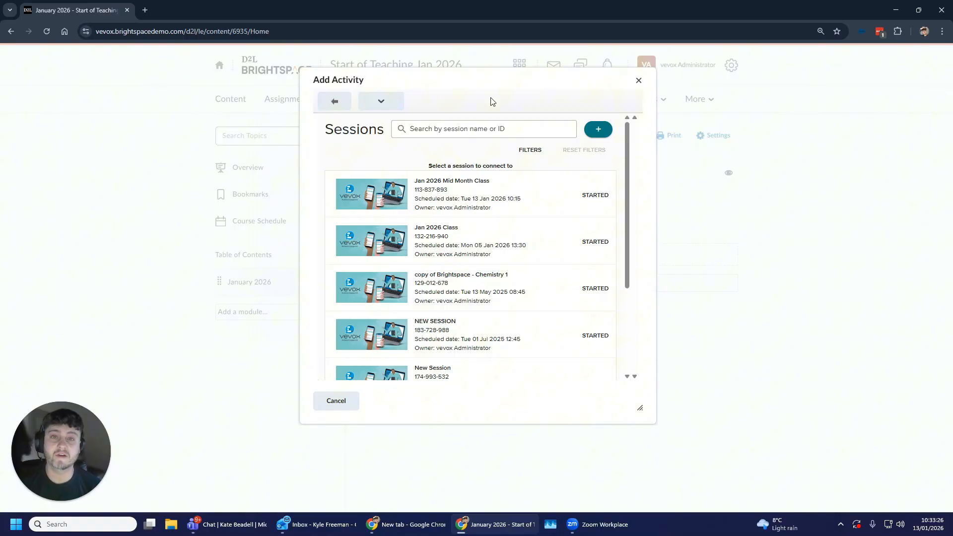
Link the activity to the Jan 2026 Mid Month Class session and its Jan start of year test survey
left_click(507, 188)
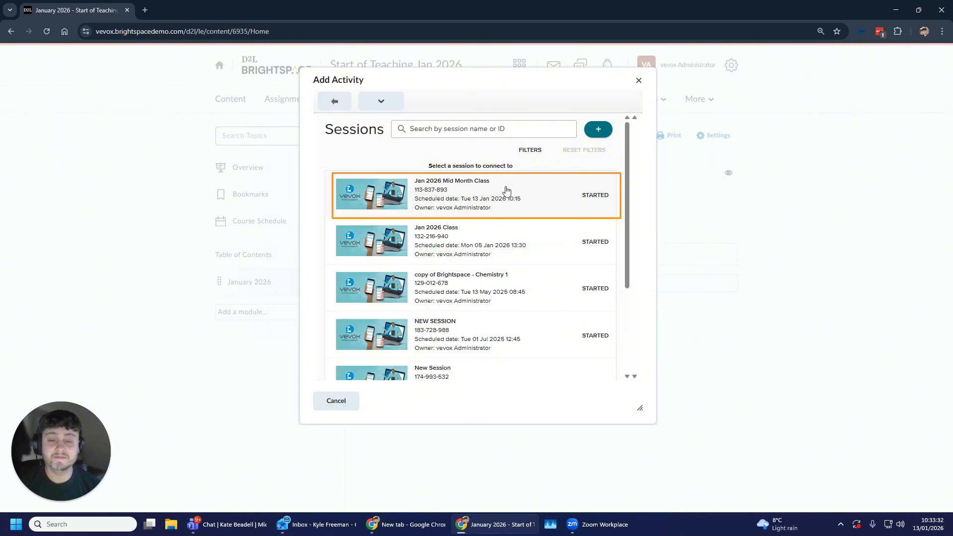
left_click(449, 202)
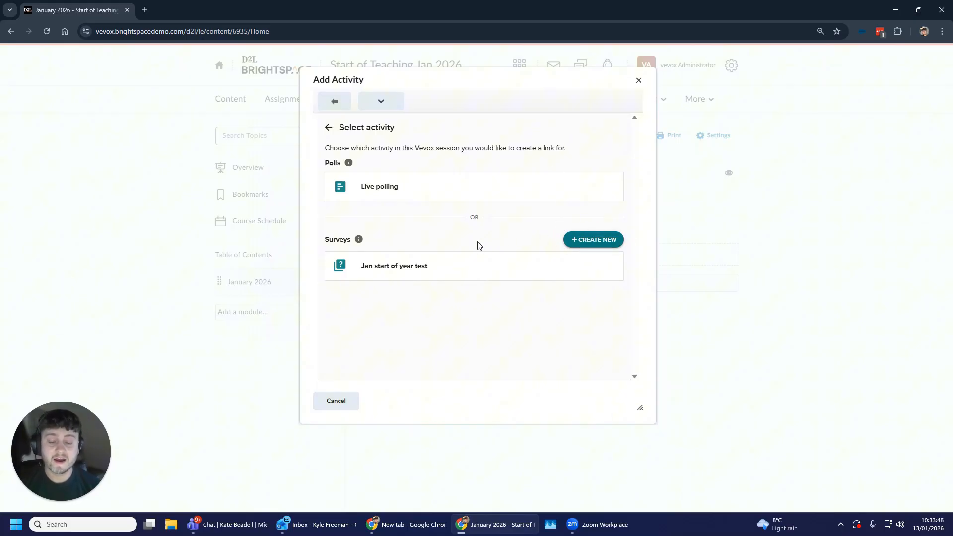
left_click(436, 275)
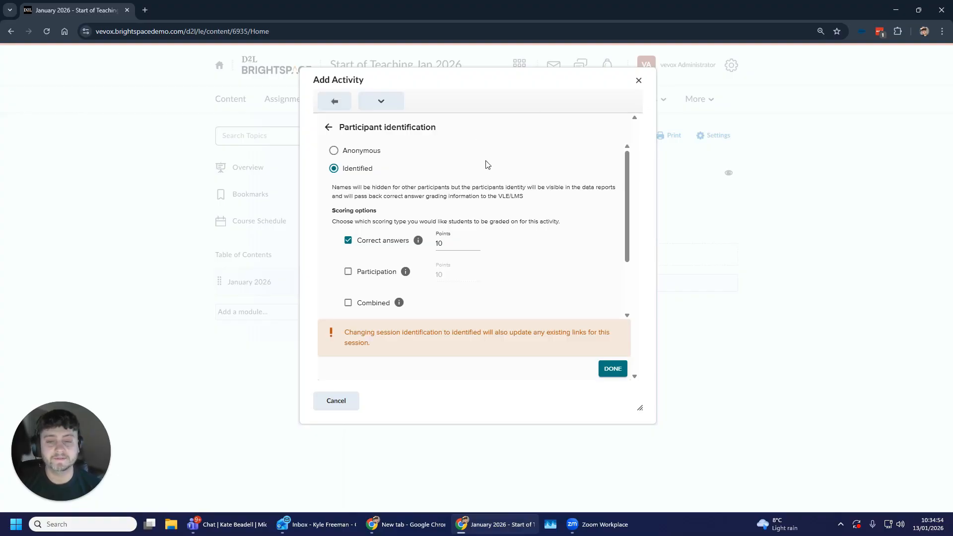
Set the activity's scoring option to Combined, weighted 50 / 50 between correct answers and participation
scroll(487, 170, "down", 1)
scroll(521, 188, "up", 1)
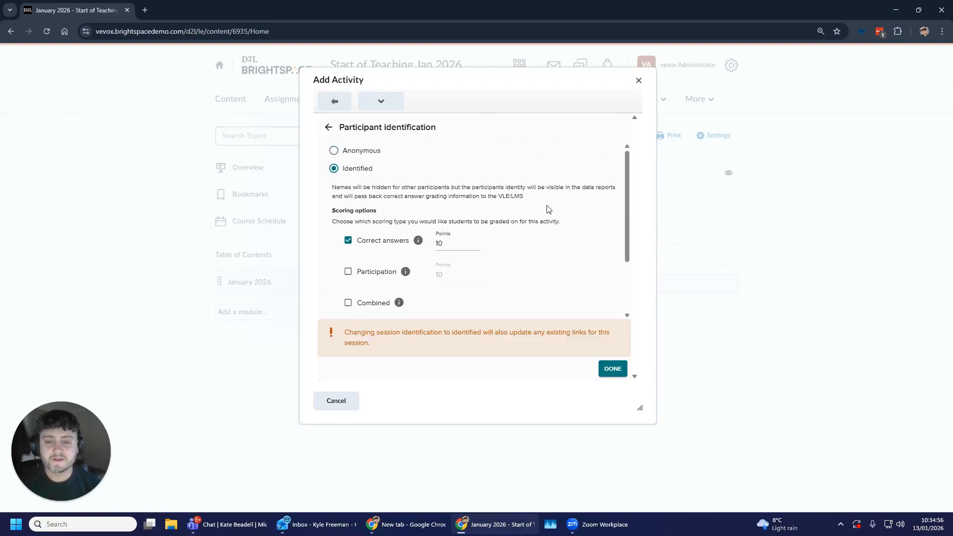
scroll(493, 224, "down", 1)
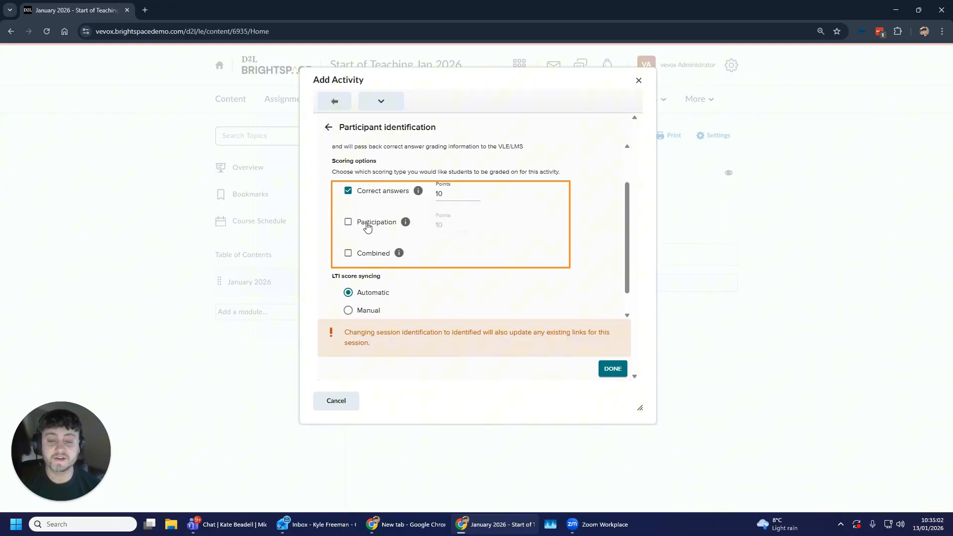
left_click(365, 254)
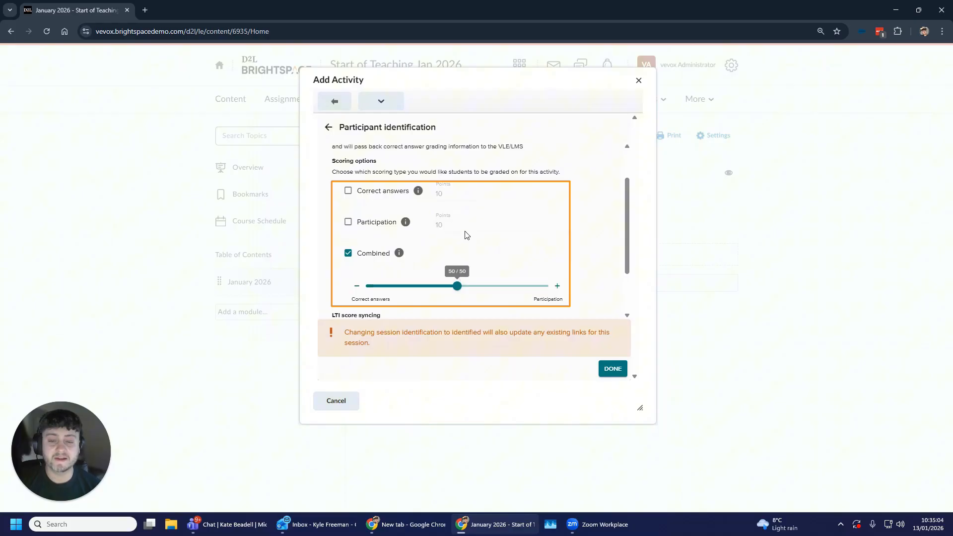
mouse_move(457, 288)
left_mouse_down()
mouse_move(432, 291)
mouse_move(459, 292)
left_mouse_up()
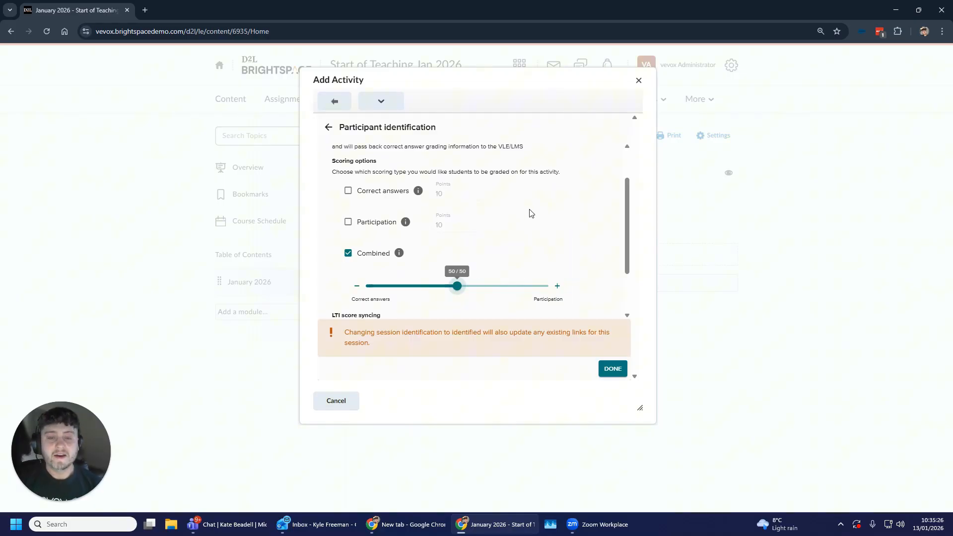
Set LTI score syncing to Manual and finish adding the activity to the module
scroll(504, 206, "down", 2)
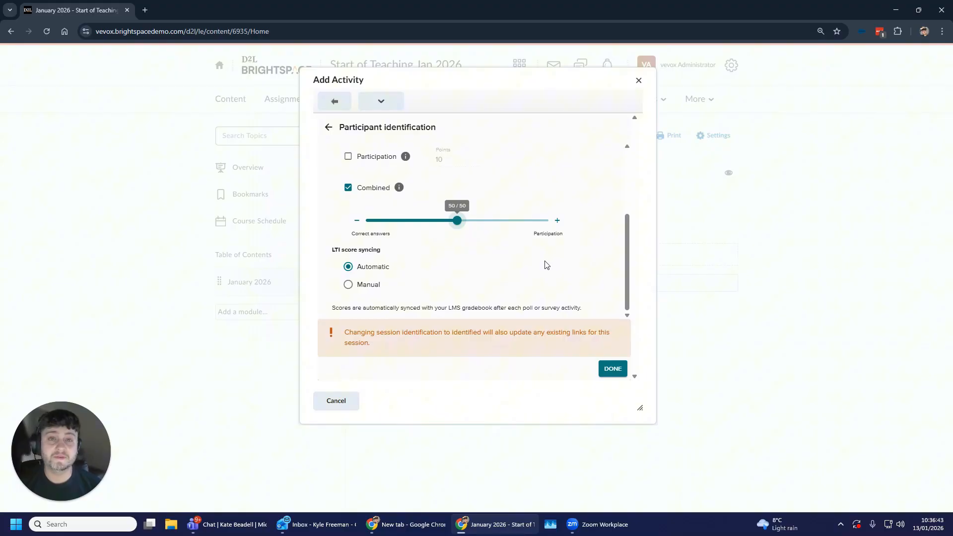
left_click(365, 285)
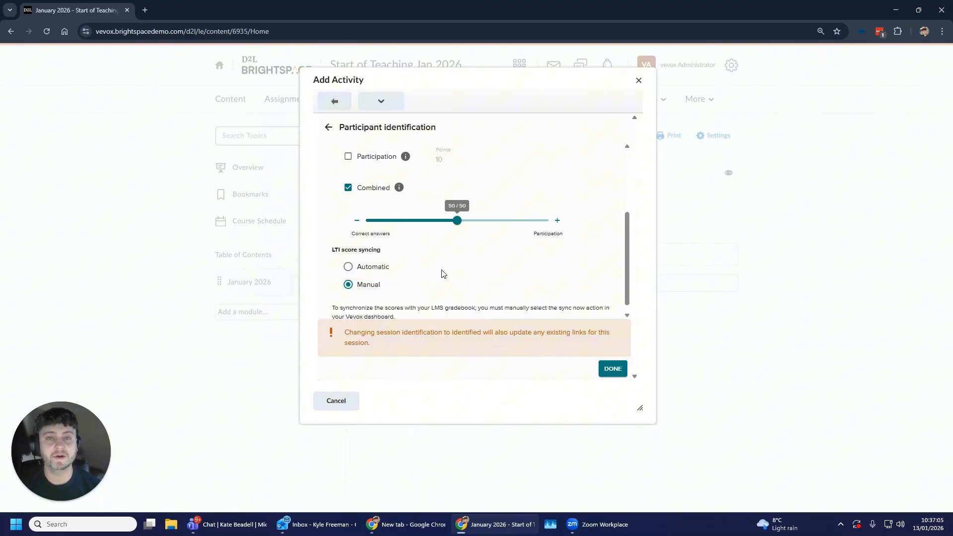
scroll(452, 283, "down", 1)
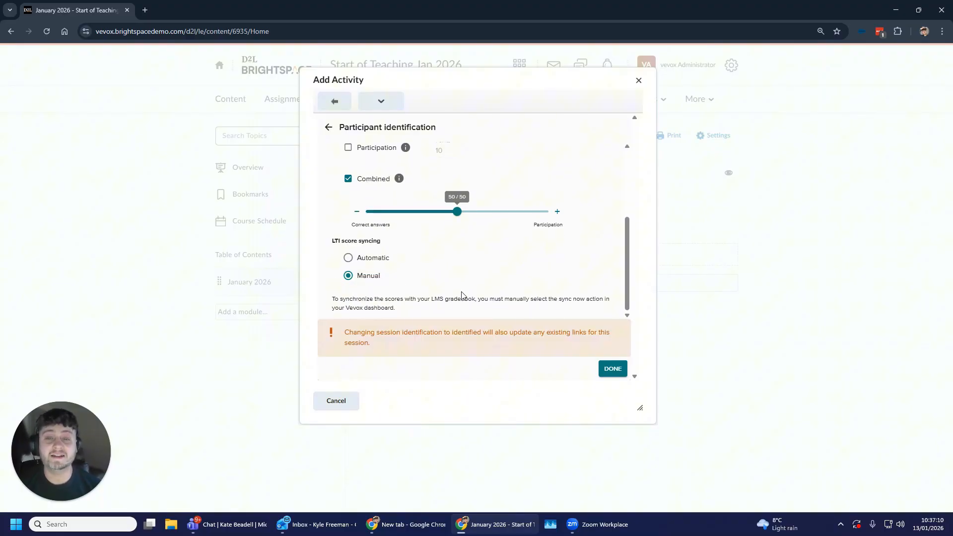
scroll(462, 298, "up", 4)
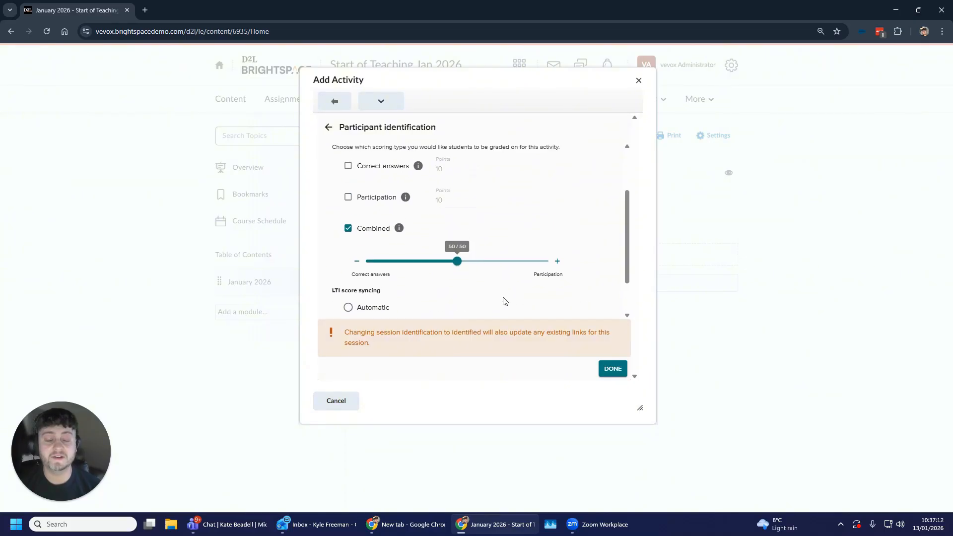
scroll(543, 305, "down", 2)
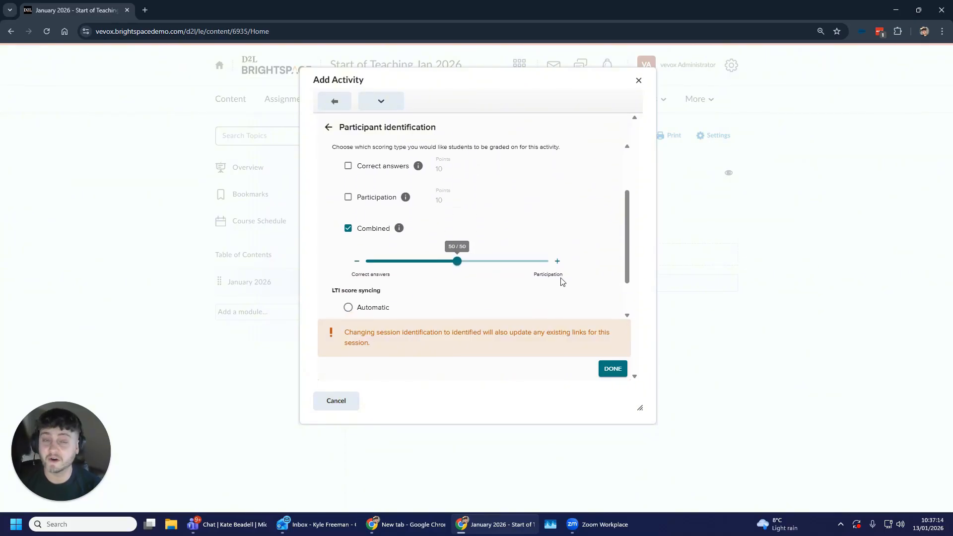
scroll(563, 282, "up", 2)
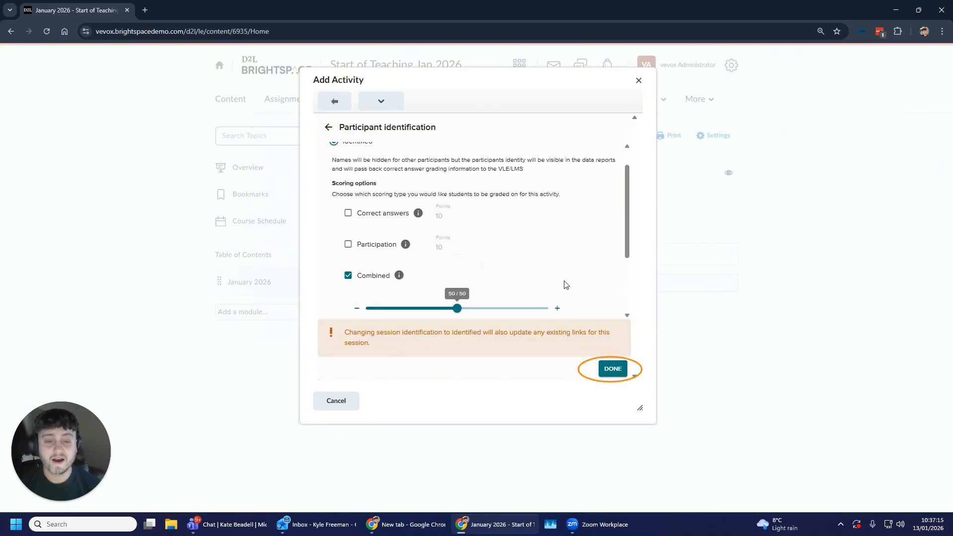
left_click(619, 373)
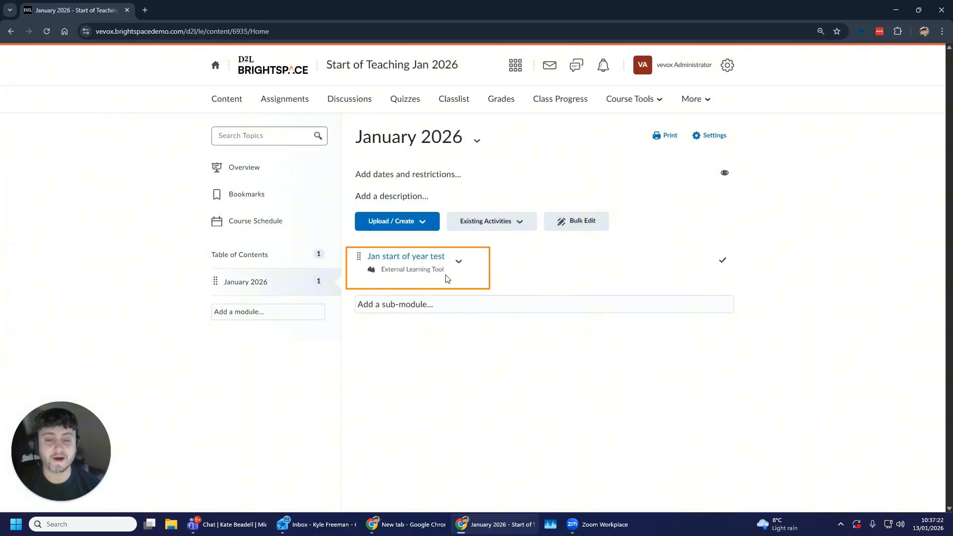
Open the Jan start of year test in the Vevox dashboard in a new tab and review its question list
left_click(423, 258)
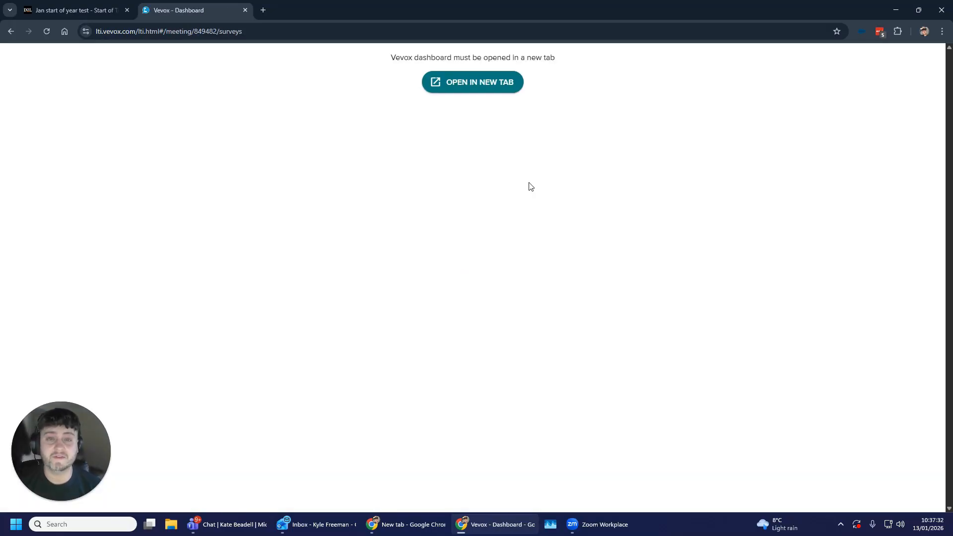
left_click(471, 84)
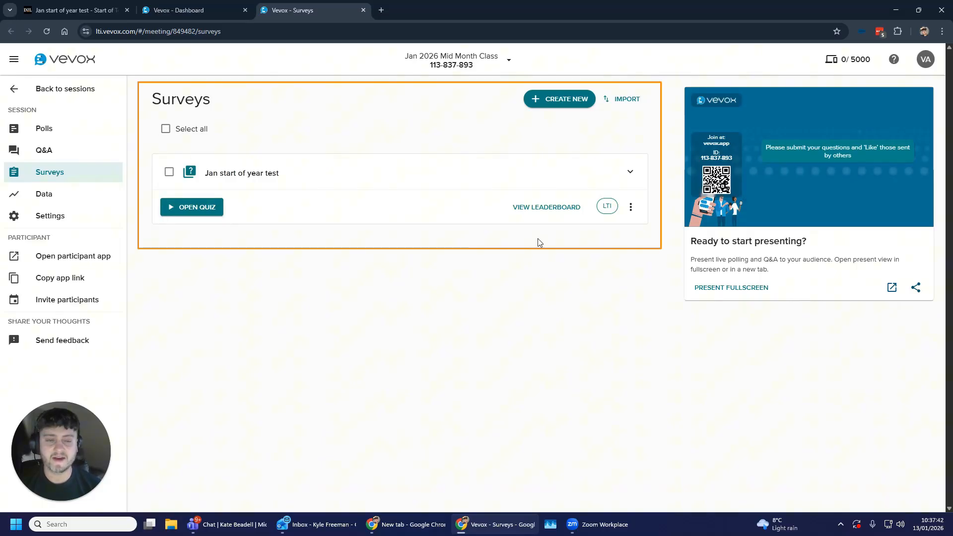
left_click(631, 175)
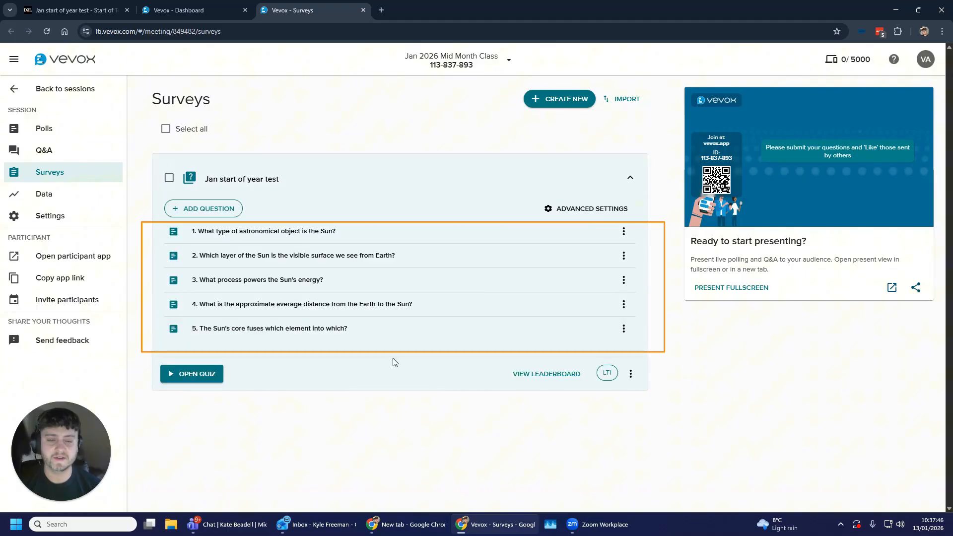
left_click(638, 177)
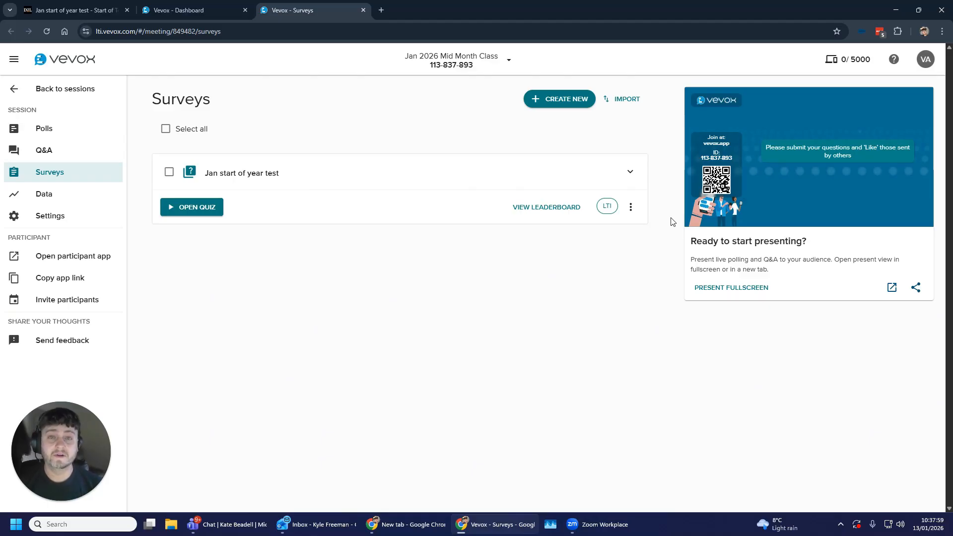
Check the session's copy and end options, and open the Jan start of year test quiz to participants
left_click(481, 56)
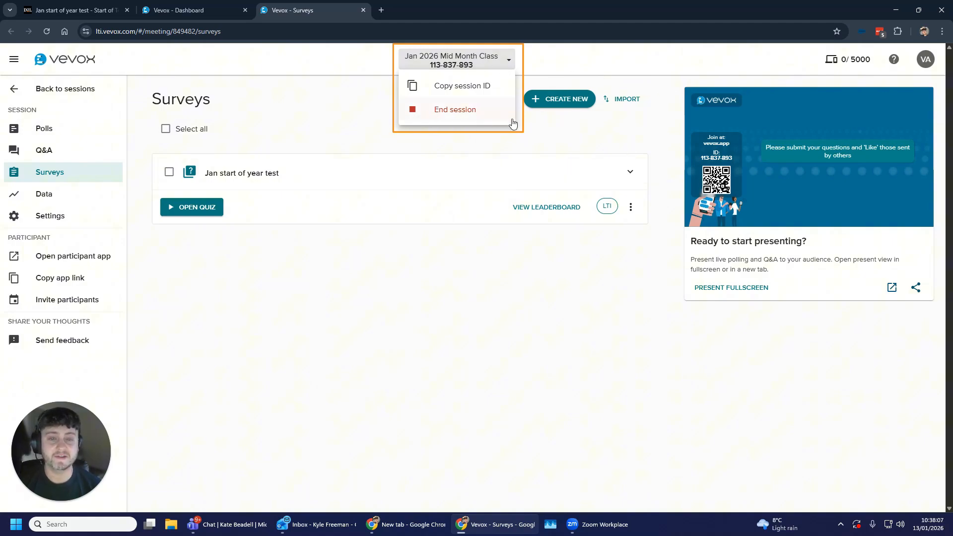
left_click(317, 88)
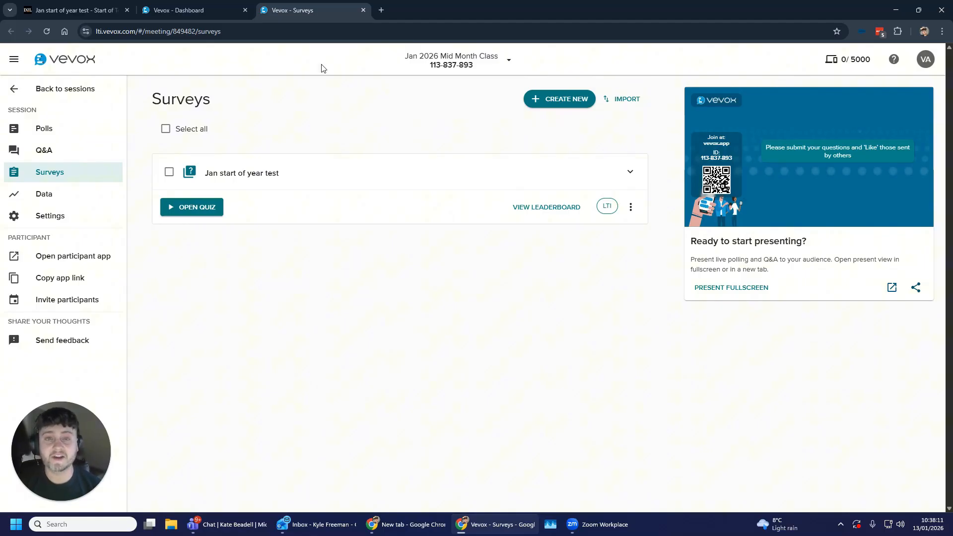
left_click(189, 207)
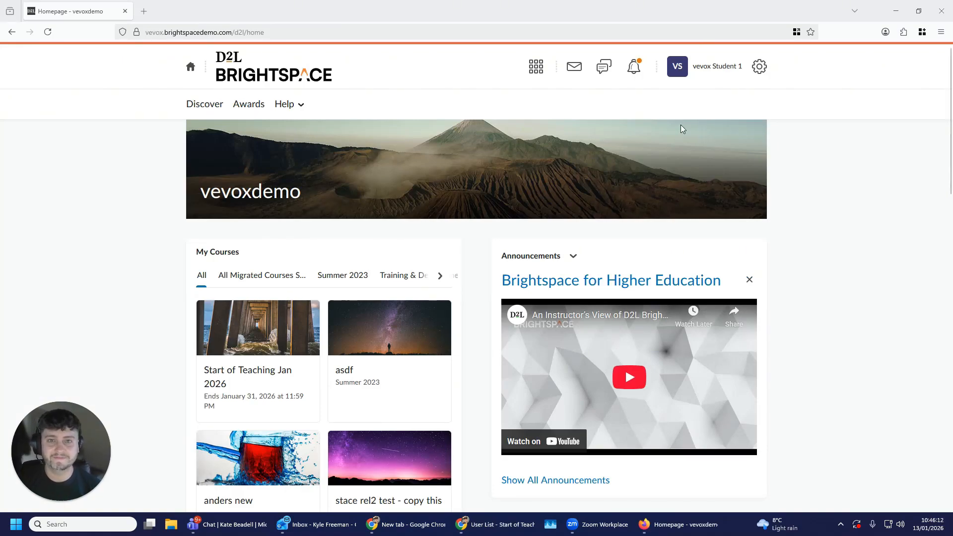
In the student's Firefox window, launch Jan start of year test from the Start of Teaching Jan 2026 course content and accept the profile notice
left_click(277, 368)
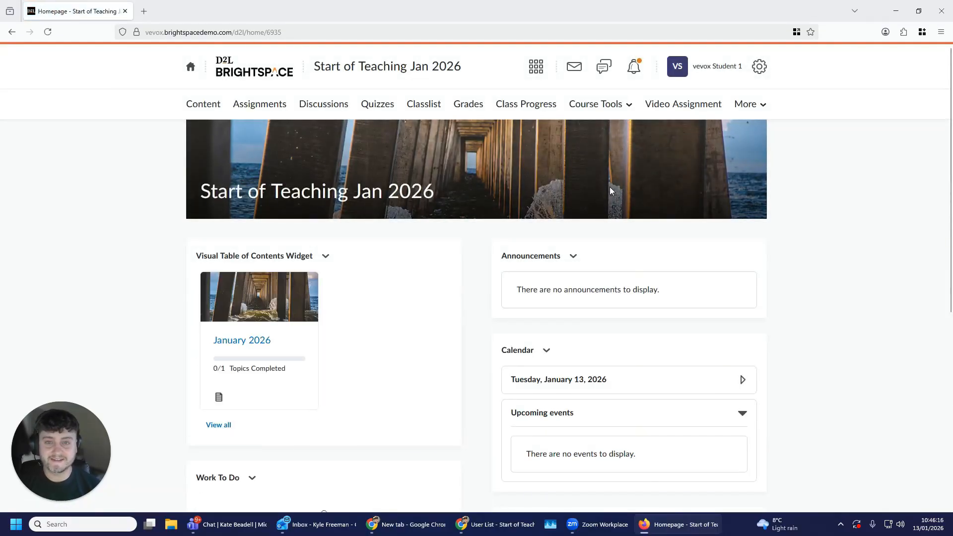
left_click(203, 103)
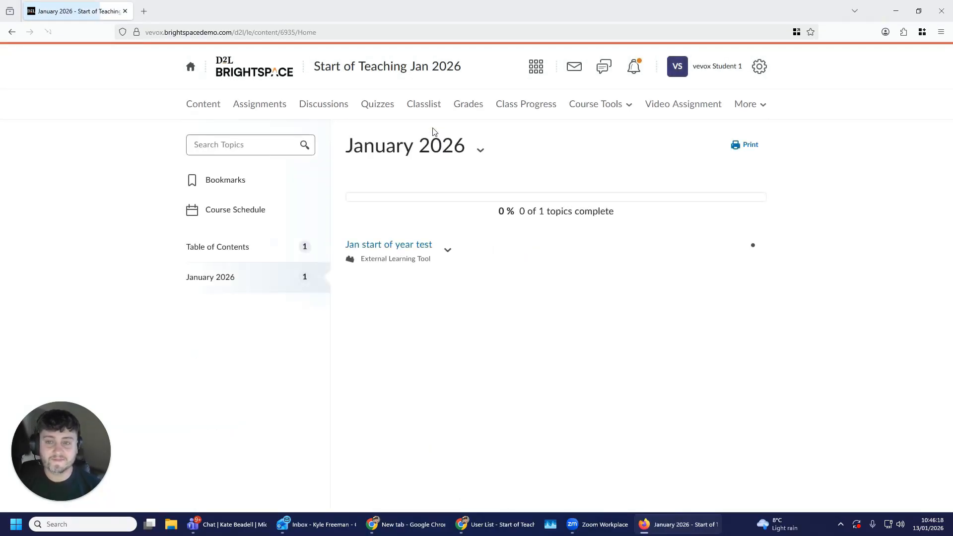
left_click(389, 245)
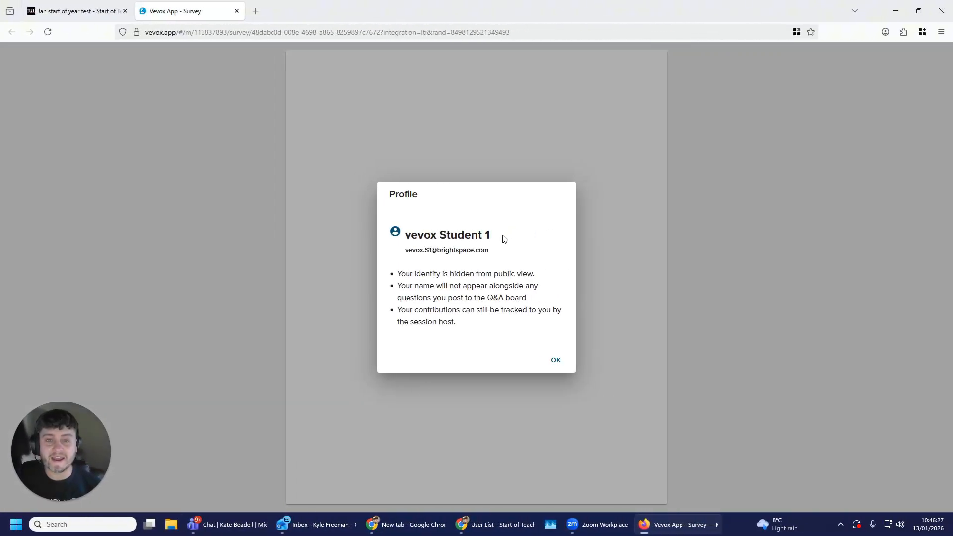
left_click_drag(500, 236, 397, 237)
left_click(526, 254)
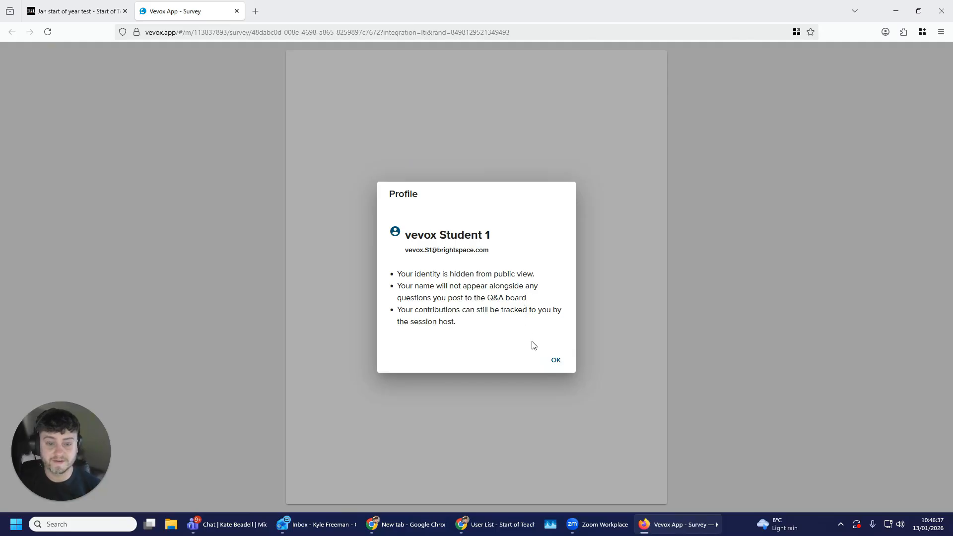
left_click(557, 364)
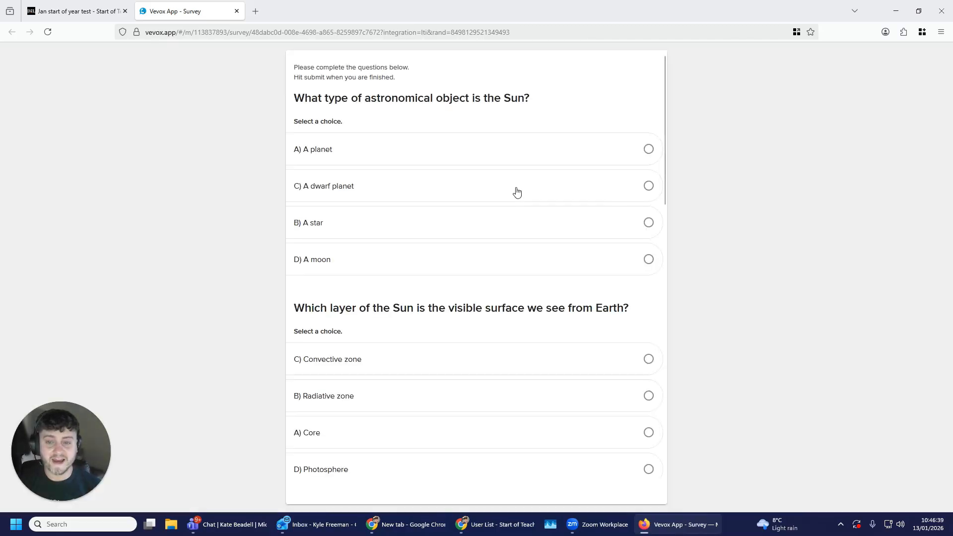
Answer the quiz with A dwarf planet, Radiative zone, Nuclear fission of heavy elements, About 150 thousand kilometers and Oxygen, and submit it
left_click(521, 199)
scroll(537, 238, "down", 3)
left_click(530, 239)
scroll(521, 298, "down", 2)
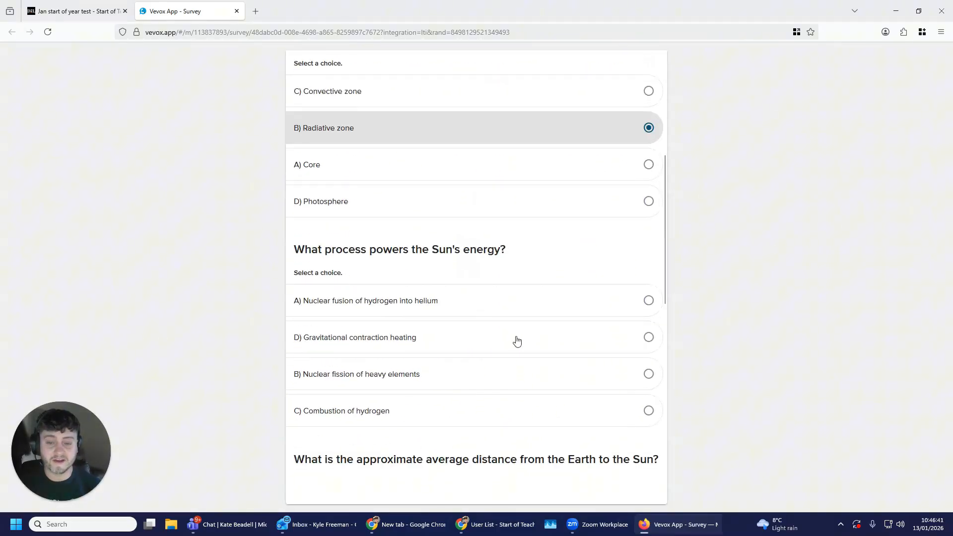
left_click(495, 358)
scroll(492, 347, "down", 4)
left_click(480, 308)
scroll(485, 328, "down", 4)
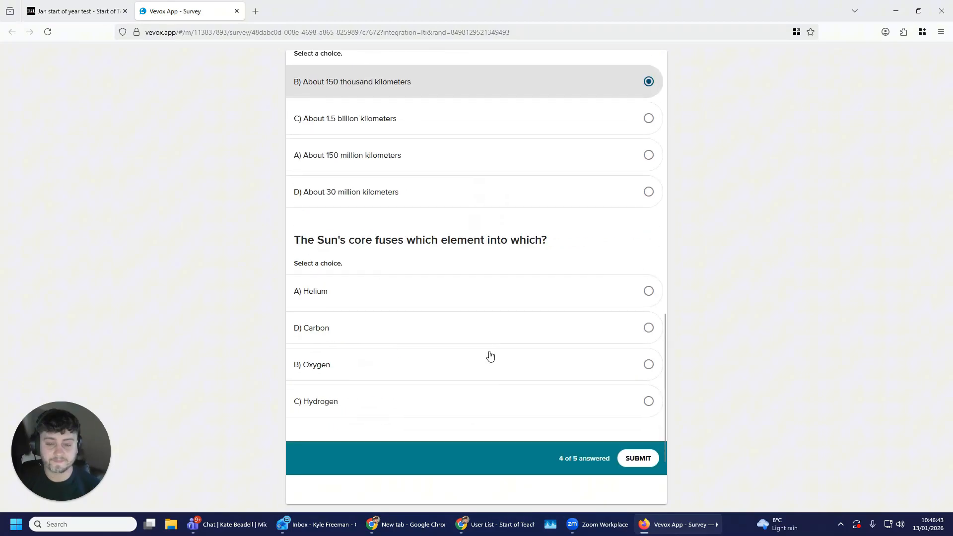
left_click(491, 357)
left_click(639, 458)
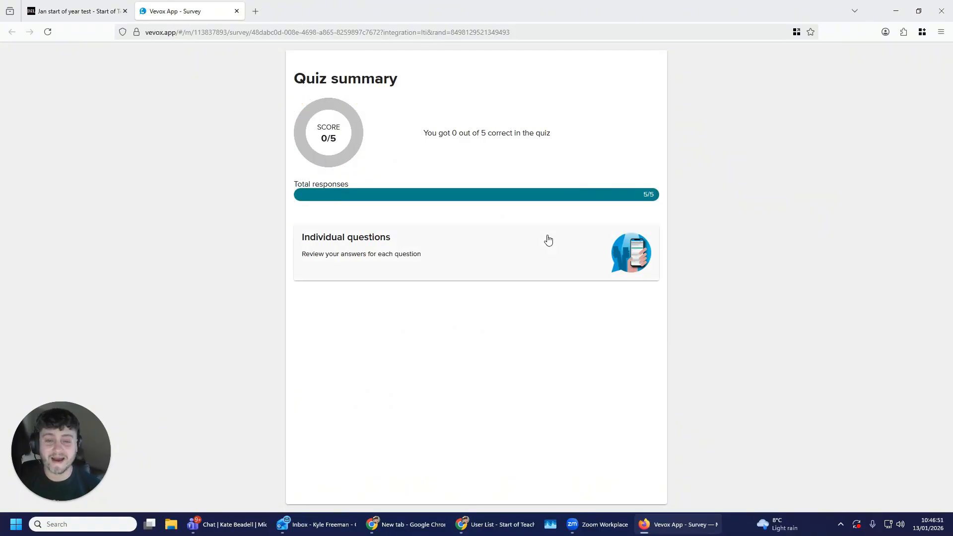
Review the student's individual question results, including the correct answers and explanations
left_click(469, 247)
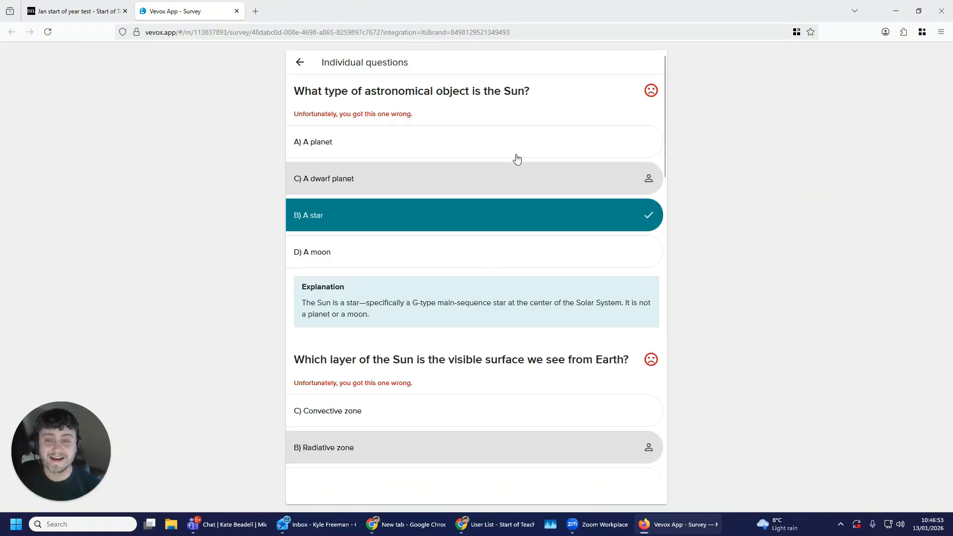
scroll(515, 155, "down", 2)
scroll(526, 218, "down", 3)
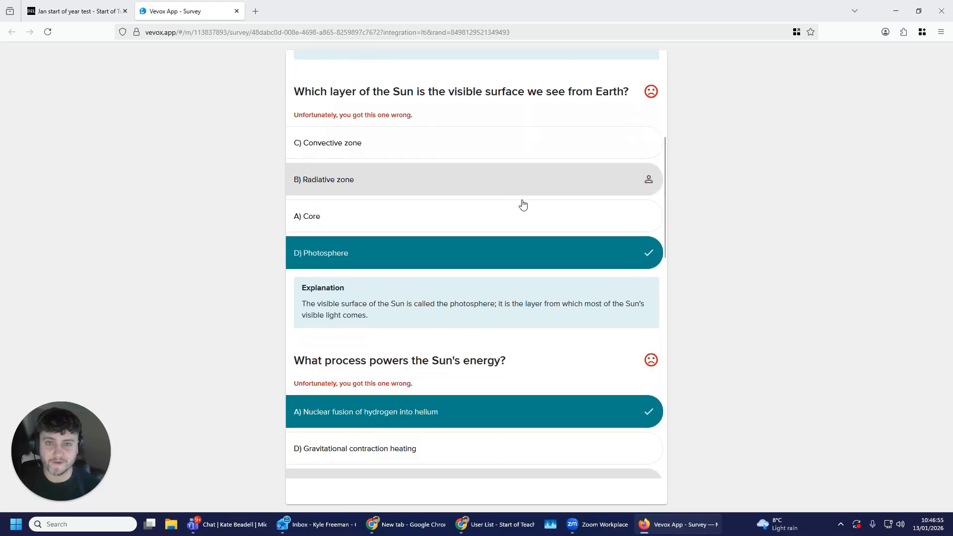
Look through the remaining question results and explanations further down the student's completed quiz
scroll(527, 208, "down", 4)
scroll(526, 206, "down", 9)
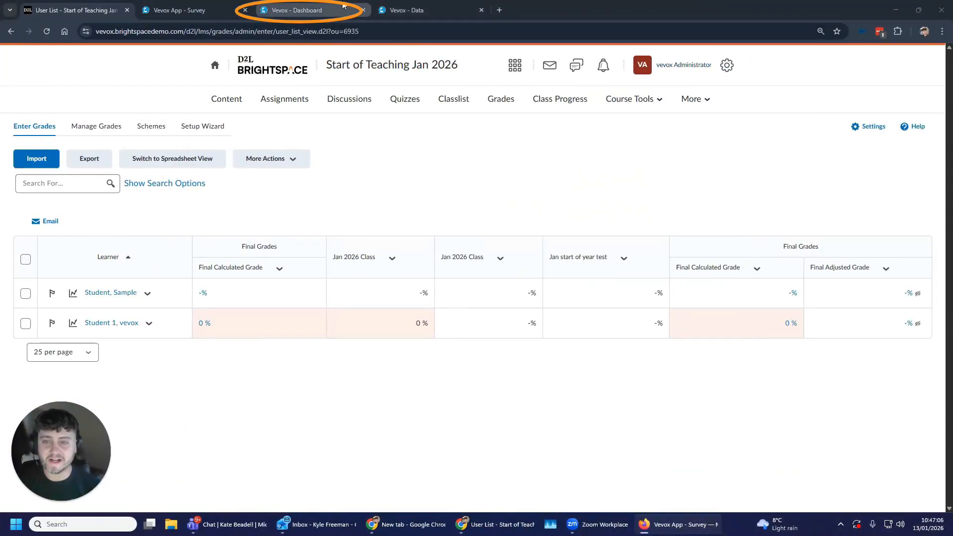
Switch to the Vevox session's Data page in Chrome and run an LTI sync of the Jan start of year test scores
left_click(323, 10)
left_click(413, 10)
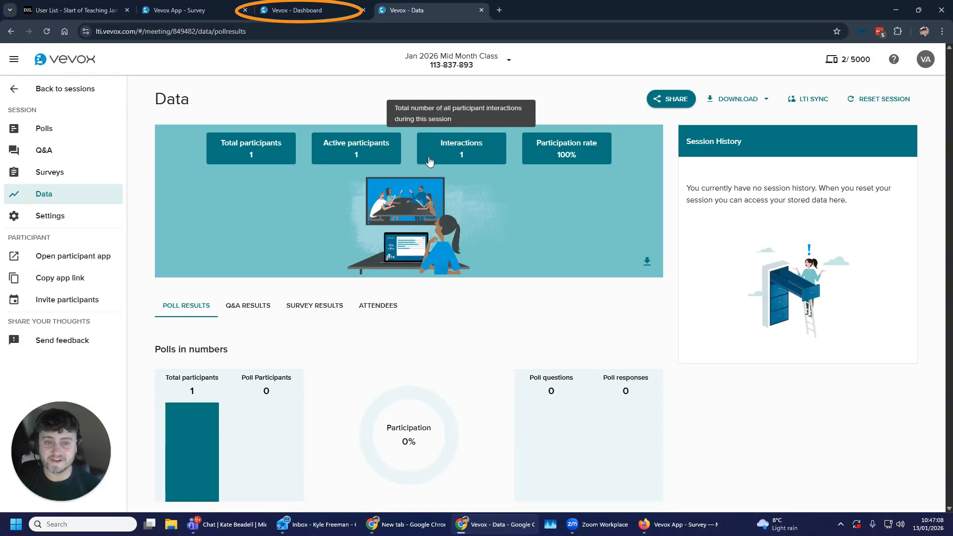
left_click(804, 101)
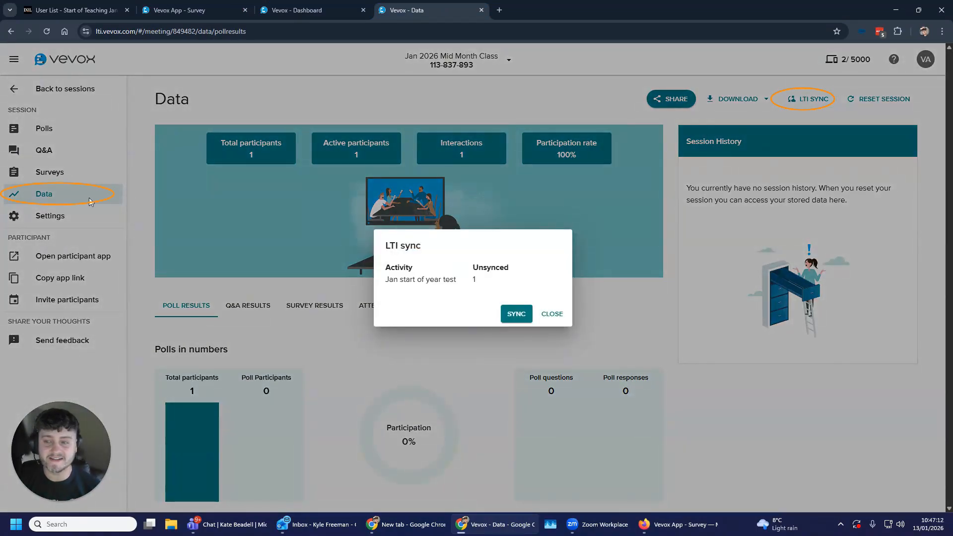
left_click(511, 314)
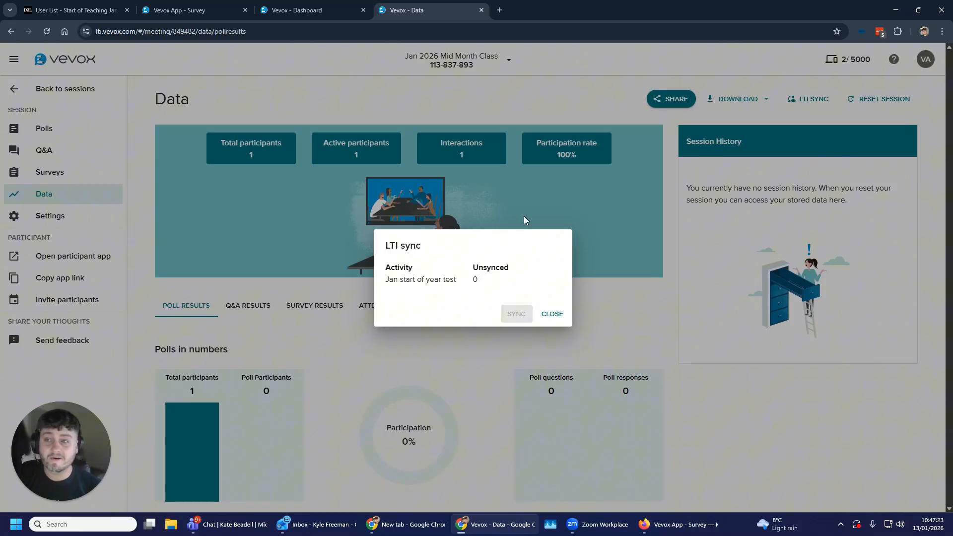
Return to the Start of Teaching Jan 2026 course in Brightspace and reload its gradebook to check the synced test grade
left_click(74, 10)
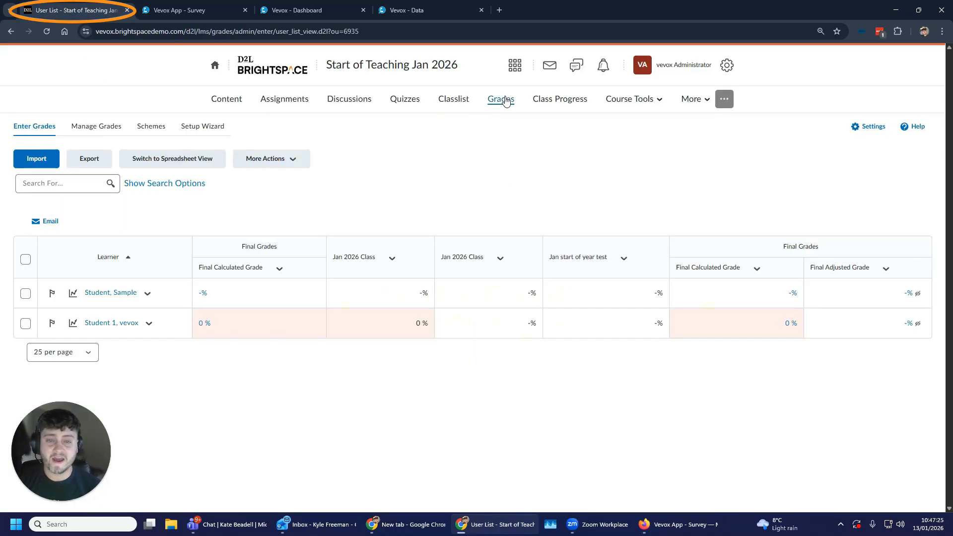
left_click(502, 99)
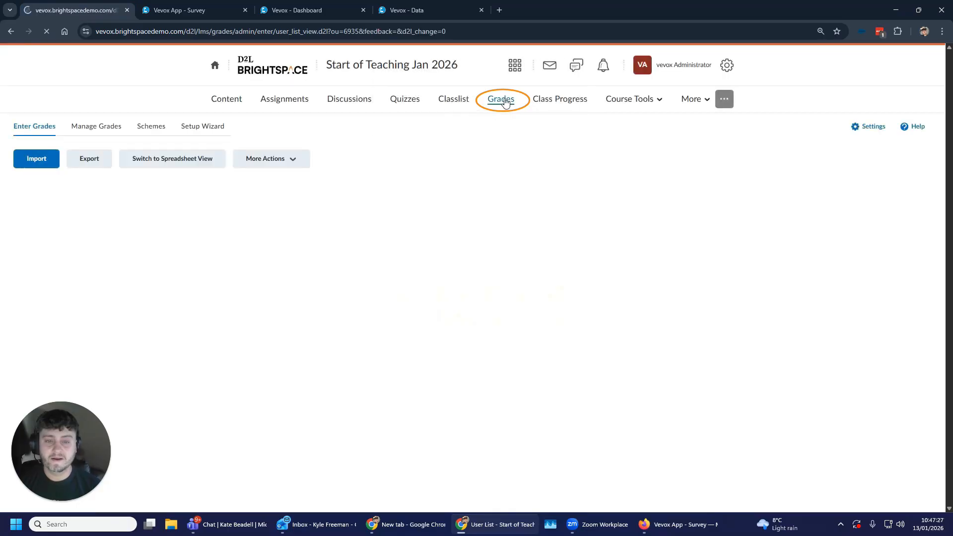